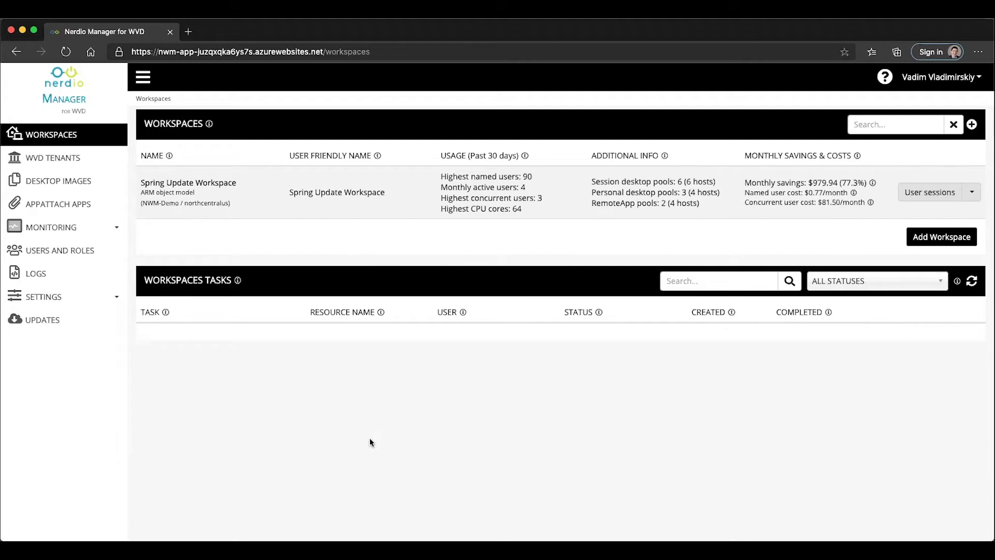
# - Open Spring Update Workspace and the Personal Dynamic Host Pool's management options for auto-scale
pyautogui.click(229, 185)
pyautogui.scroll(-1, 358, 354)
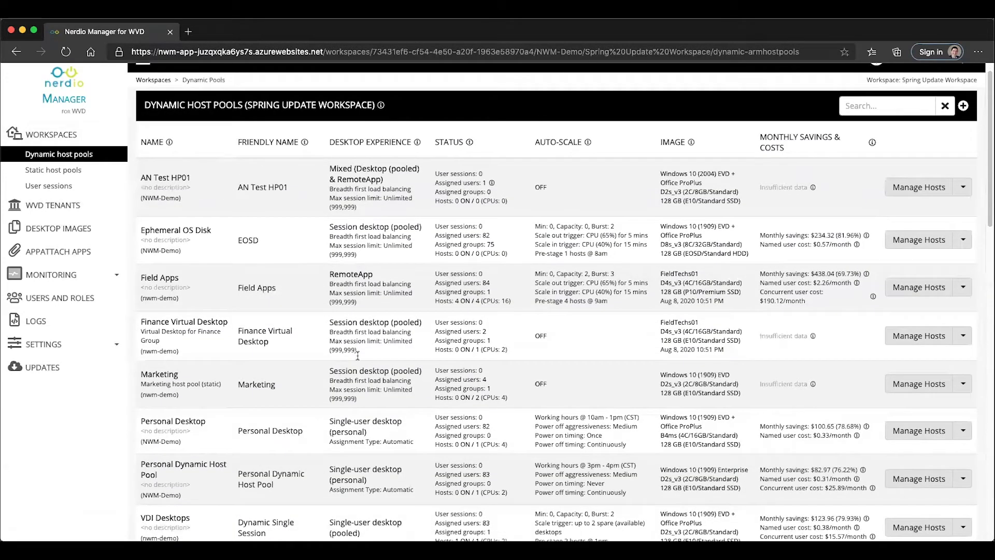
pyautogui.scroll(-1, 357, 354)
pyautogui.scroll(-1, 357, 354)
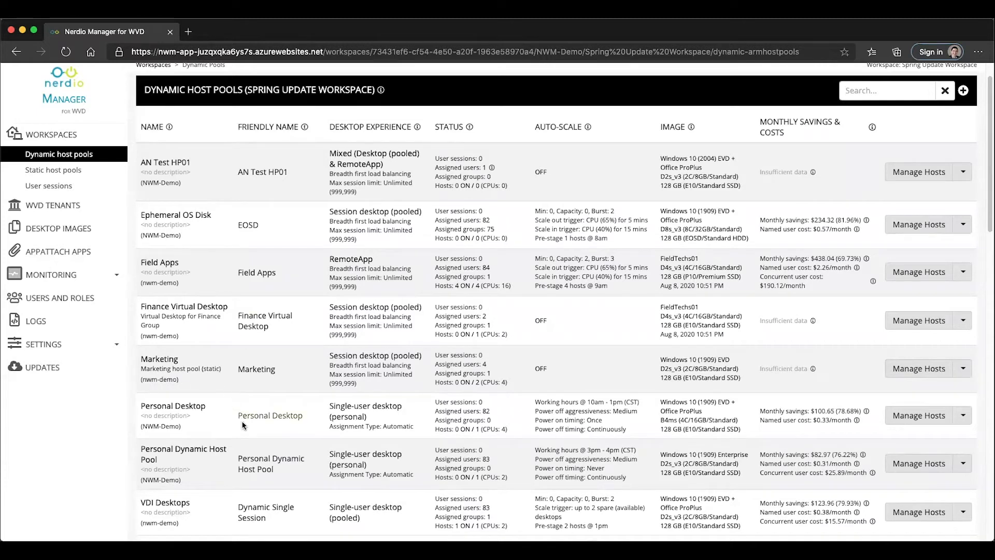
pyautogui.scroll(-1, 242, 420)
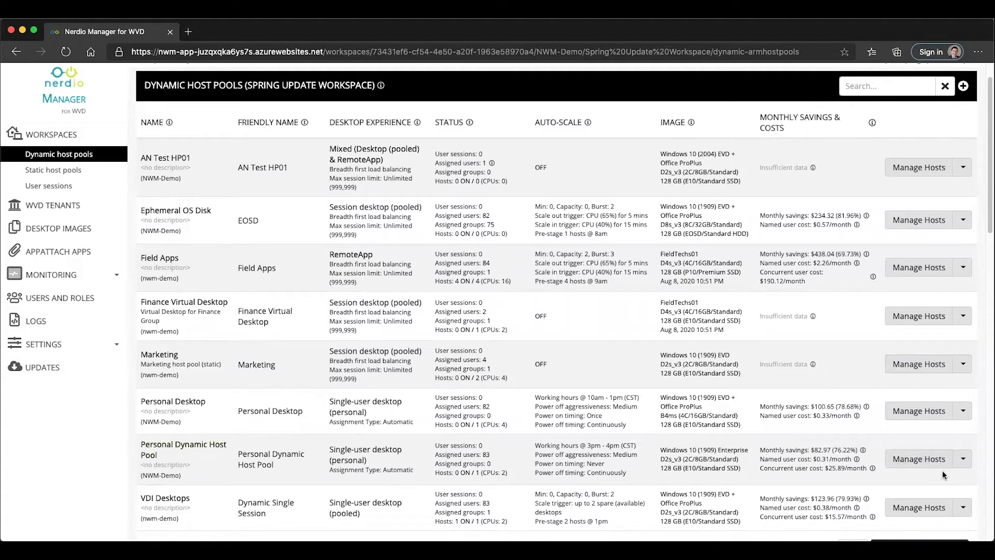
pyautogui.click(964, 459)
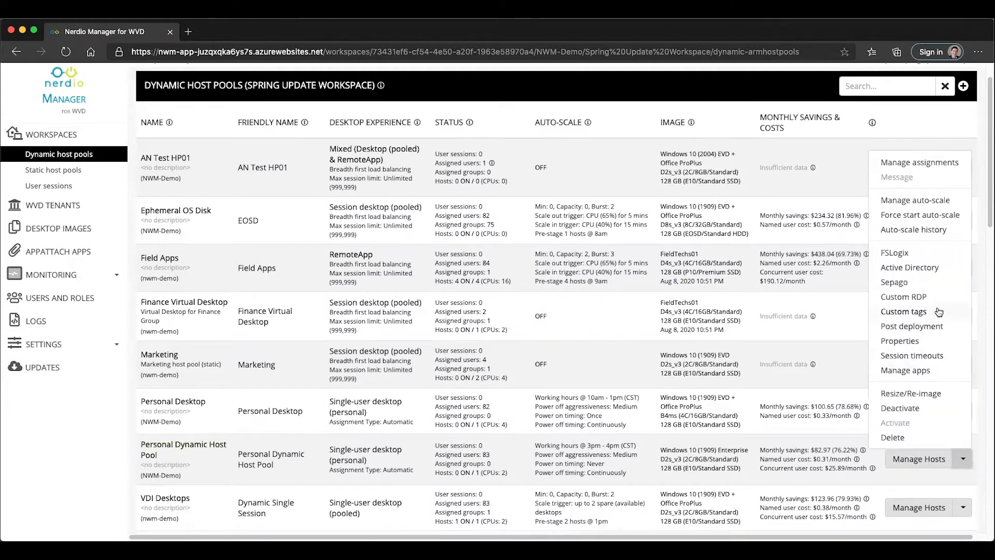
pyautogui.click(915, 201)
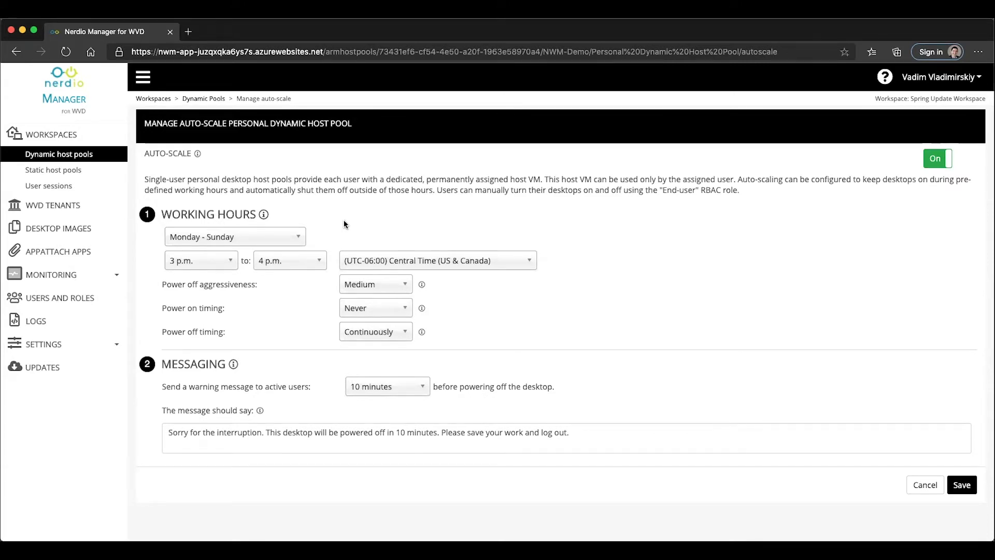
pyautogui.click(371, 311)
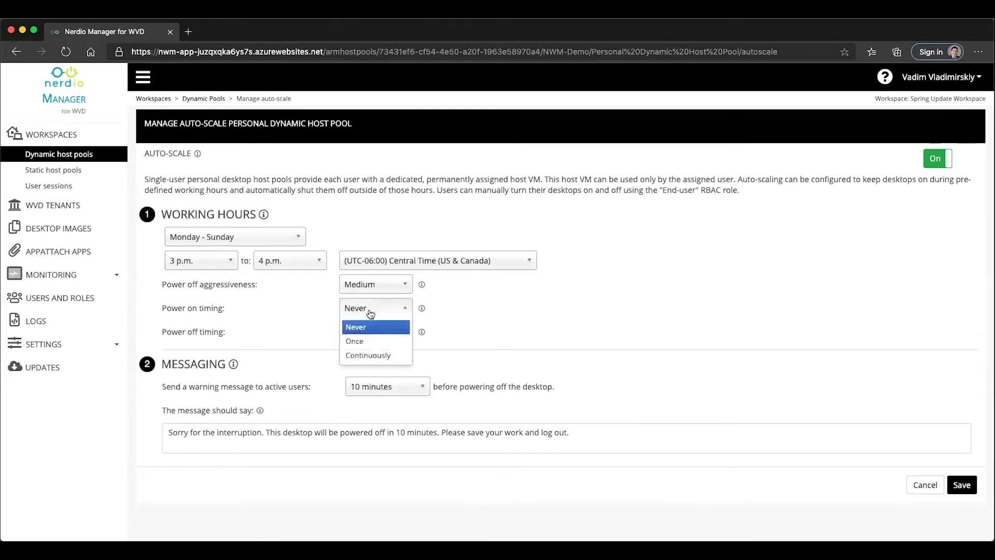
pyautogui.click(223, 315)
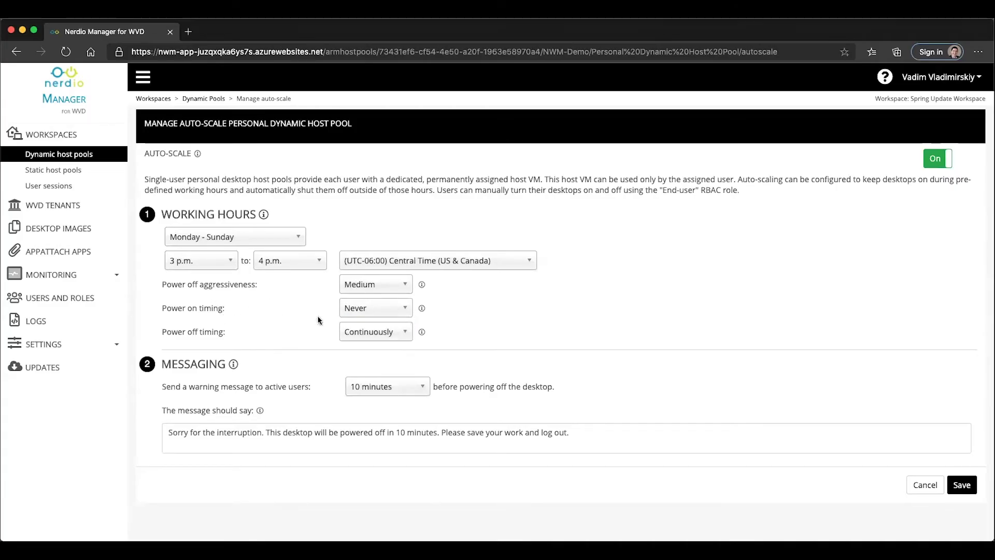
pyautogui.click(346, 332)
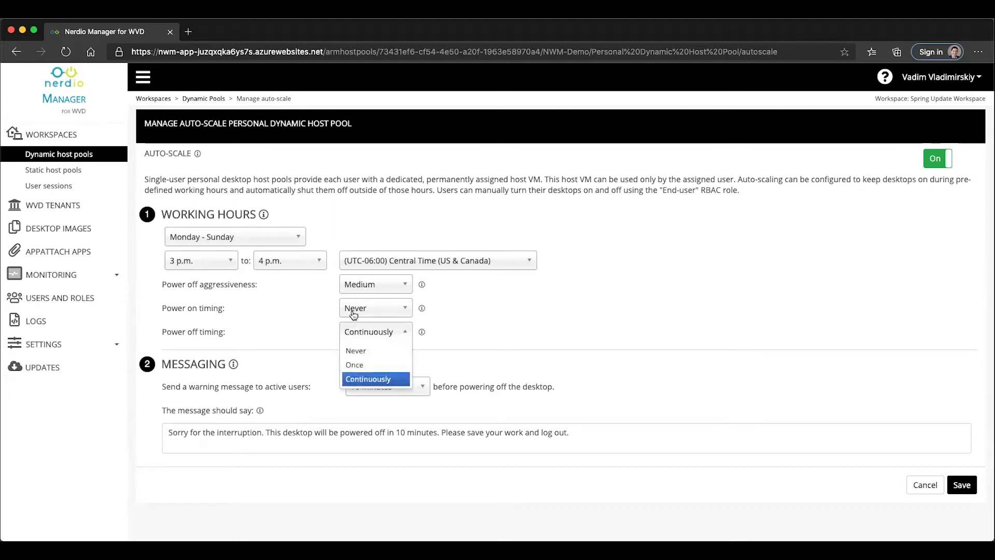
pyautogui.click(353, 311)
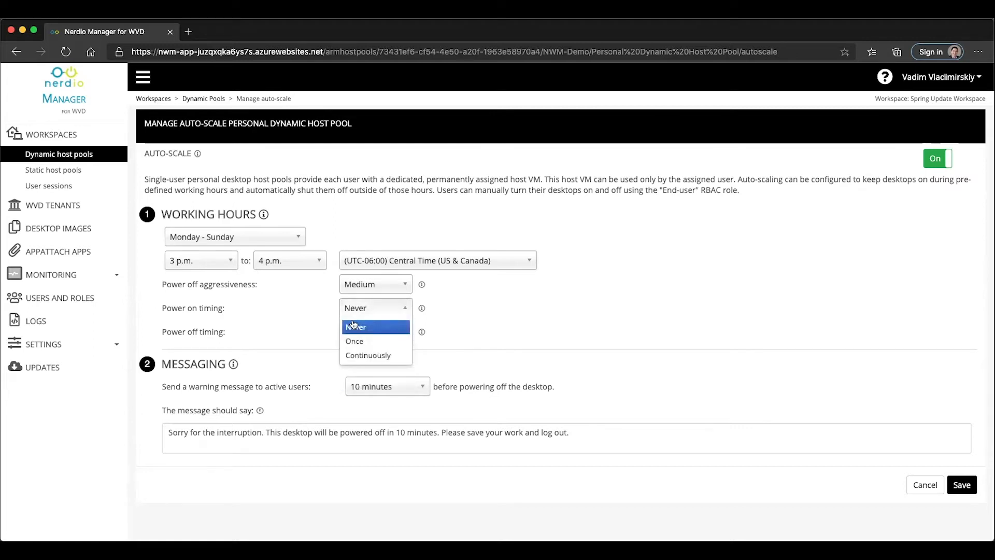
pyautogui.click(289, 298)
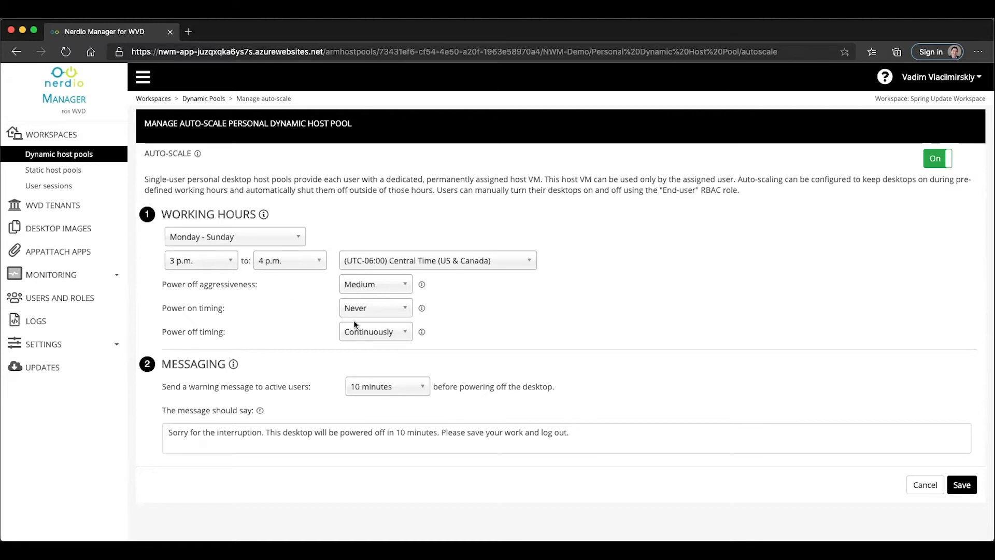
pyautogui.click(370, 331)
pyautogui.click(361, 350)
pyautogui.click(938, 159)
pyautogui.click(936, 162)
pyautogui.click(345, 334)
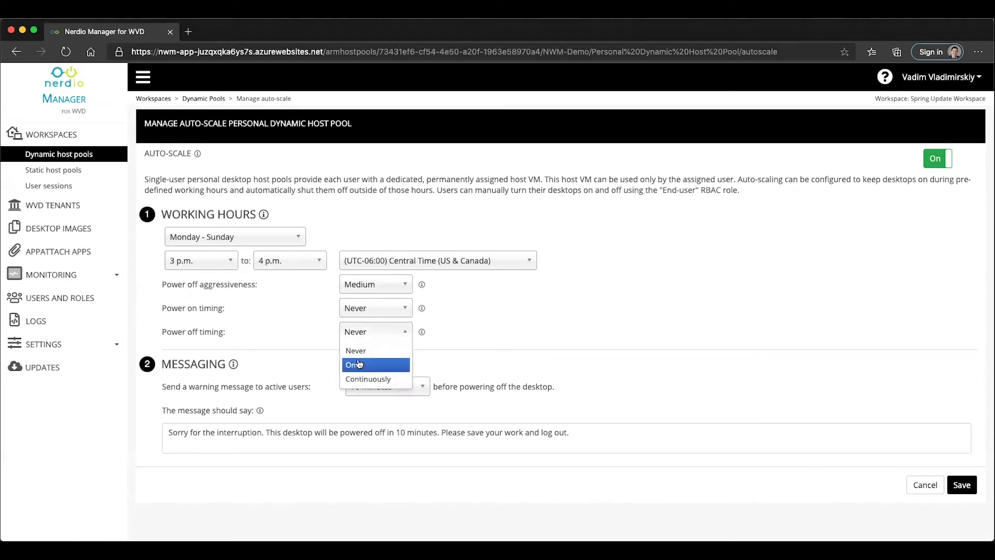
pyautogui.click(368, 379)
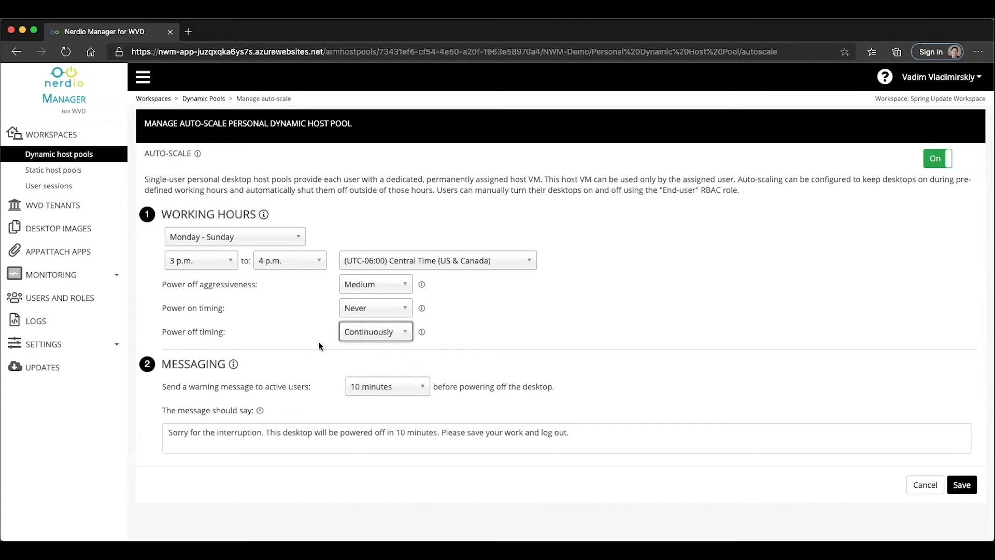
pyautogui.click(178, 331)
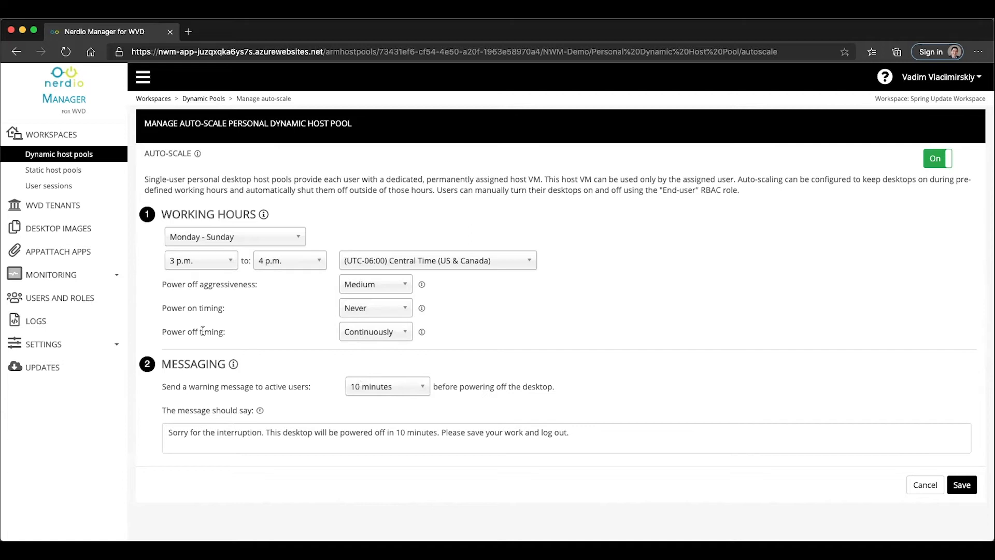
pyautogui.click(364, 308)
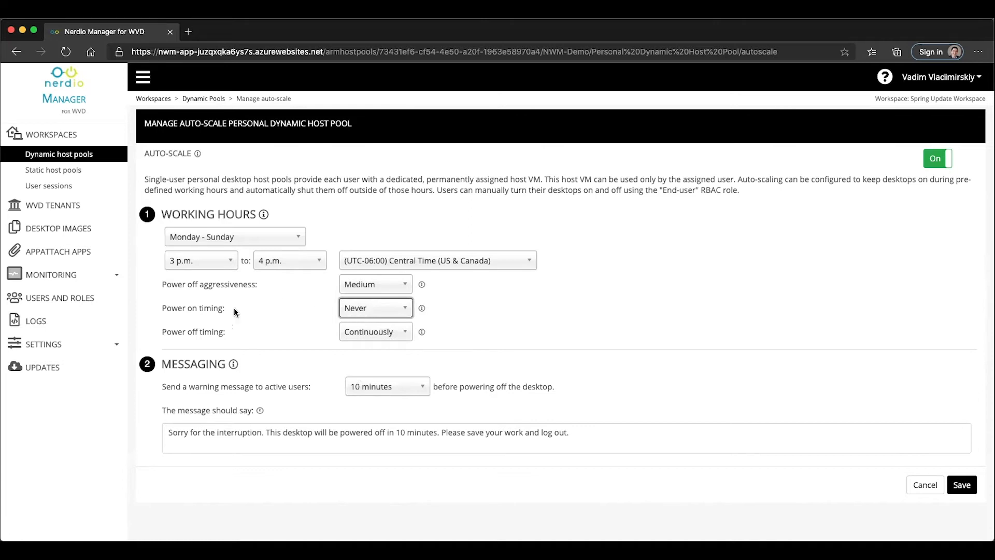
# - Highlight Power on timing and review power-off aggressiveness, keeping it at Medium
pyautogui.moveTo(161, 308); pyautogui.dragTo(225, 307)
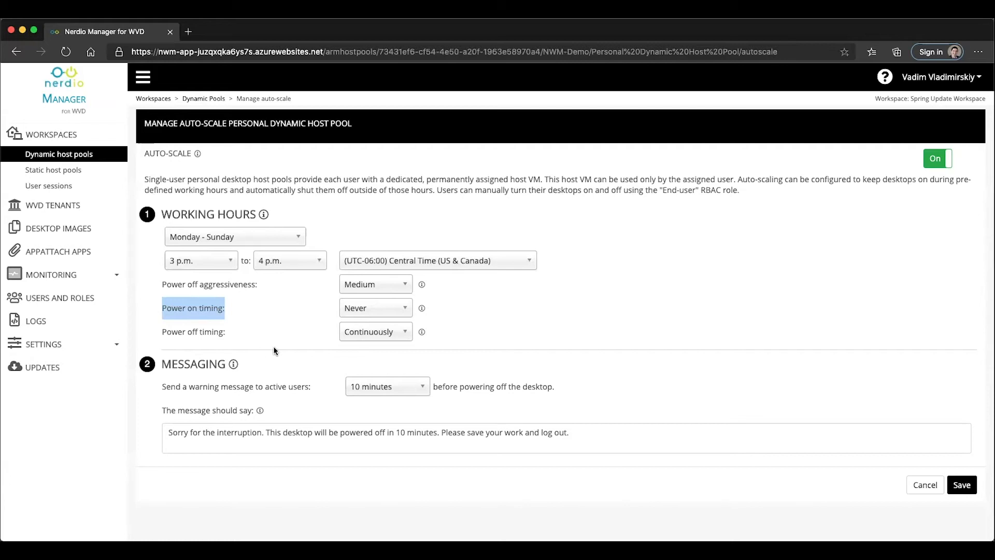
pyautogui.click(360, 286)
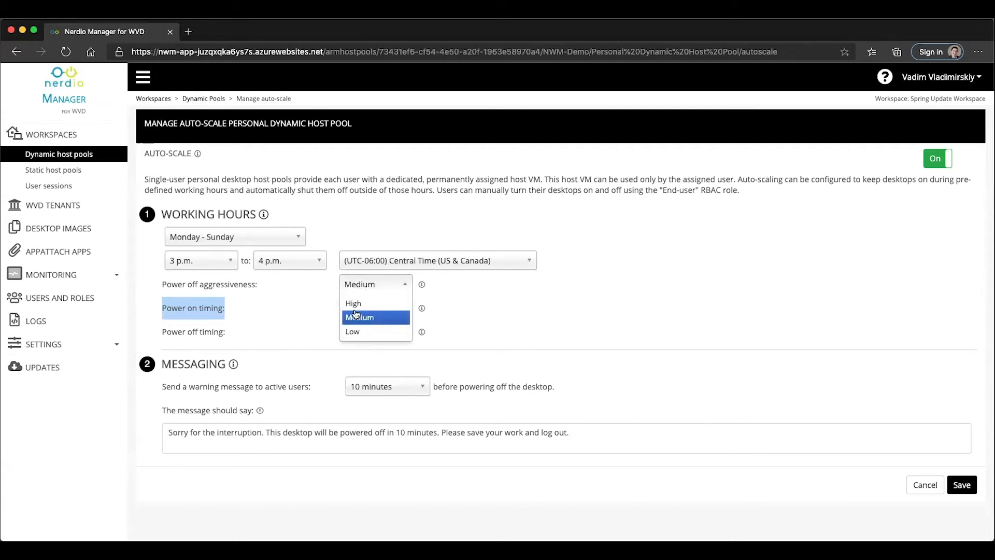
pyautogui.click(325, 313)
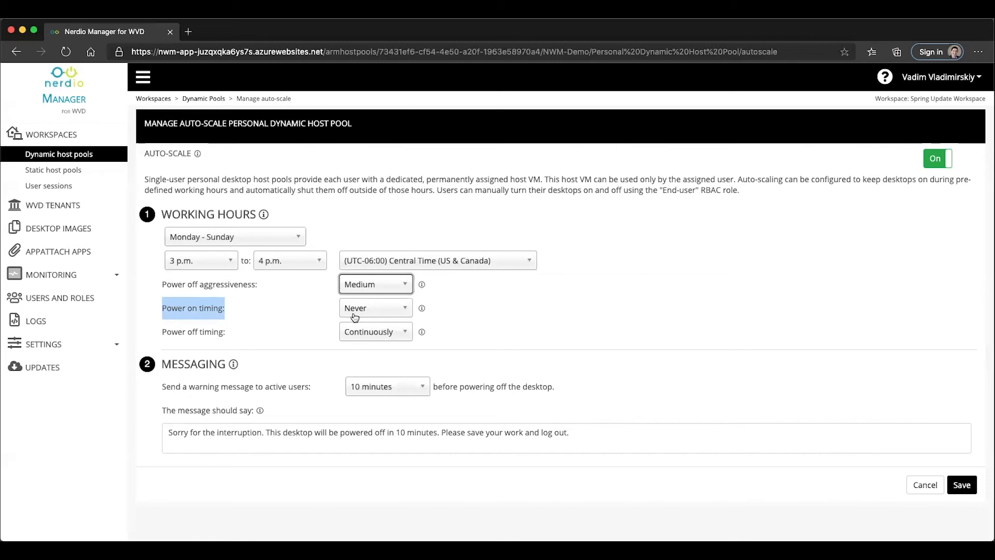
# - Keep power-on timing at Never and cancel back to the host pool list
pyautogui.click(355, 311)
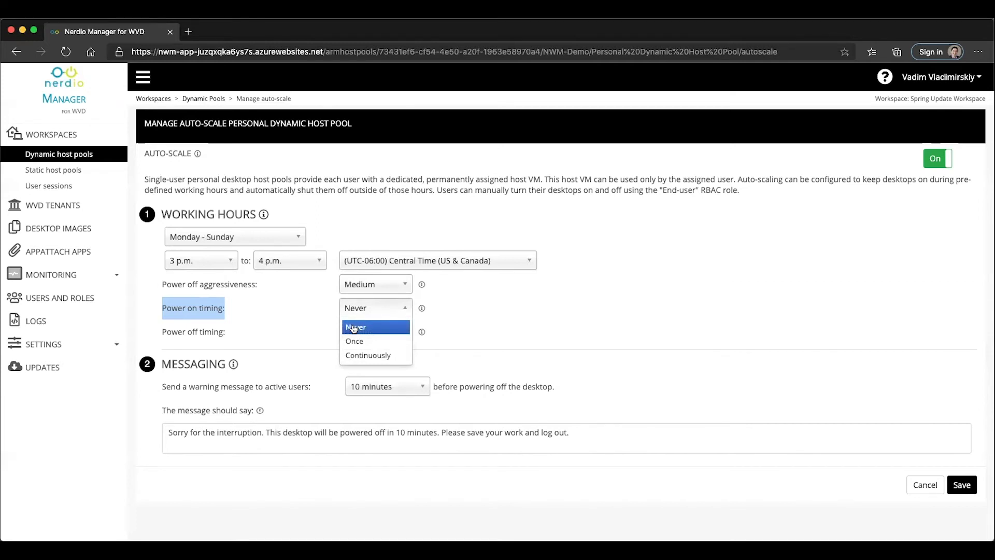
pyautogui.click(356, 328)
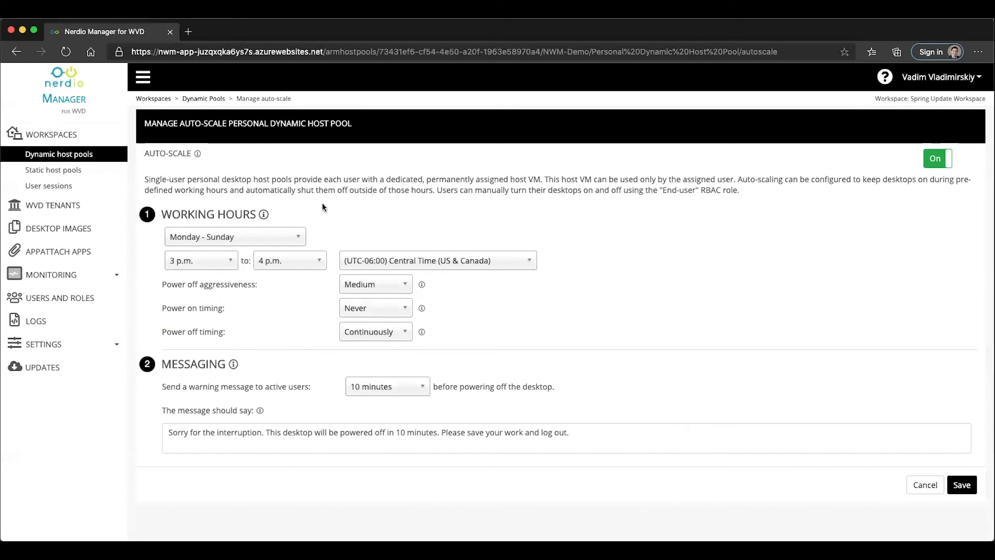
pyautogui.click(912, 493)
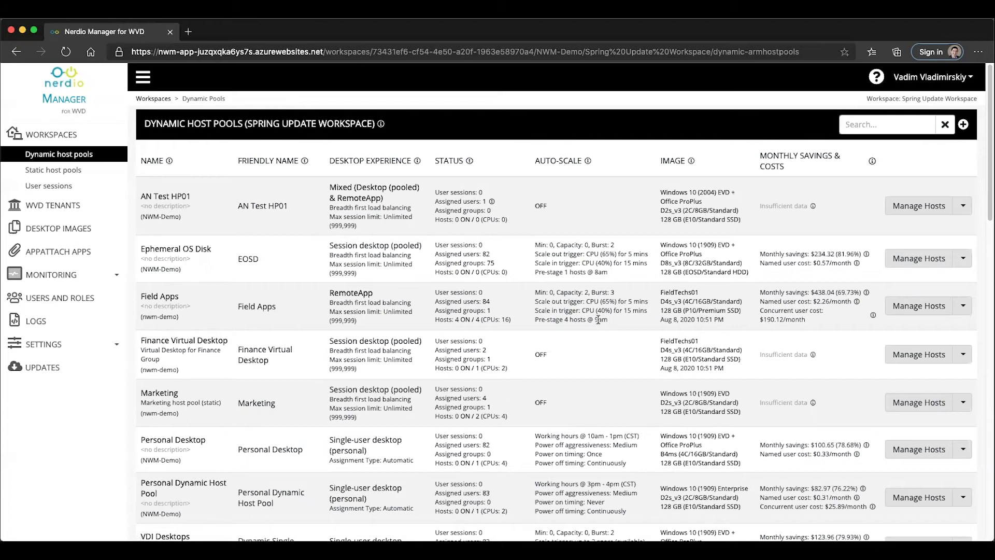
pyautogui.scroll(-2, 598, 323)
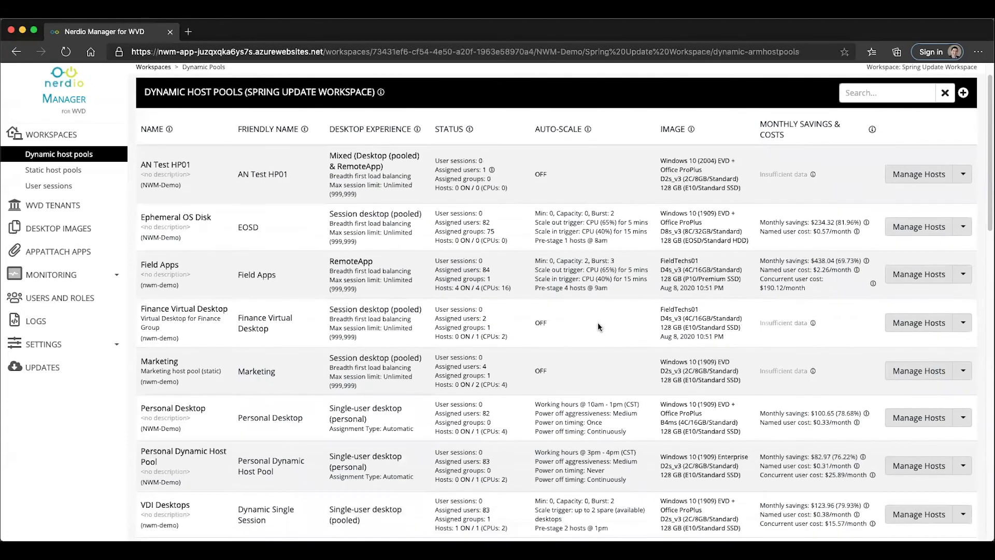
pyautogui.scroll(-2, 598, 323)
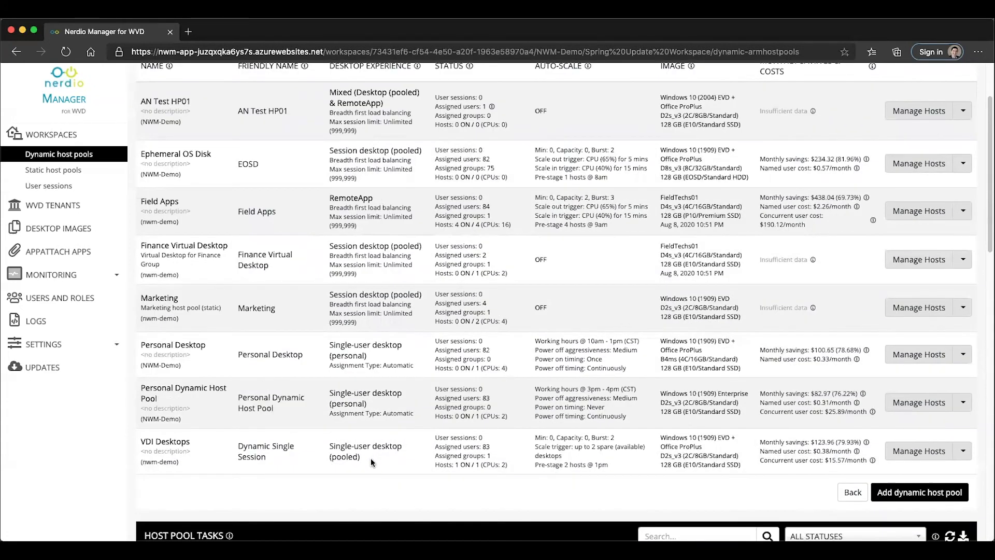
# - Show the Manage Hosts actions for the VDI Desktops pool
pyautogui.click(964, 451)
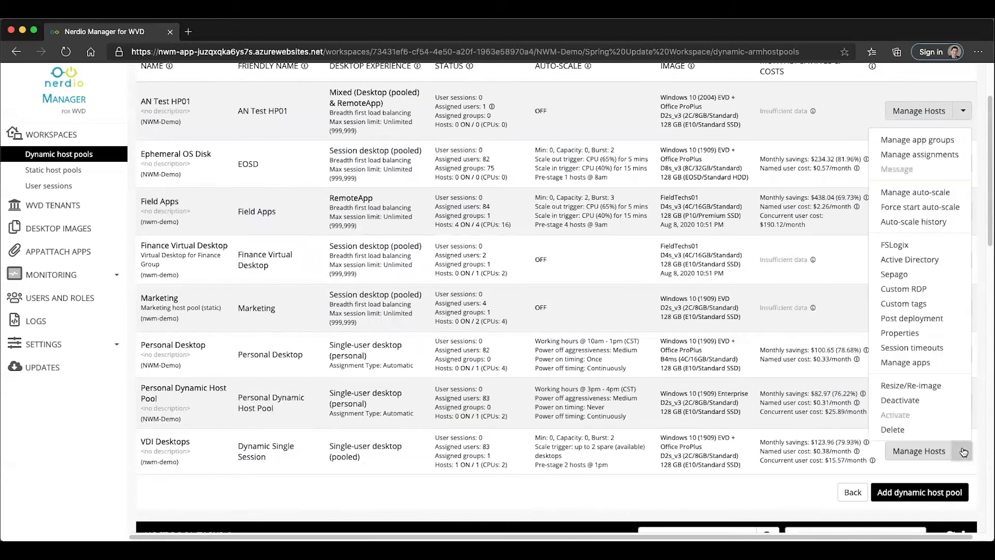
# - In VDI Desktops auto-scale, set spare desktops to be kept Always, then reopen that dropdown
pyautogui.click(915, 192)
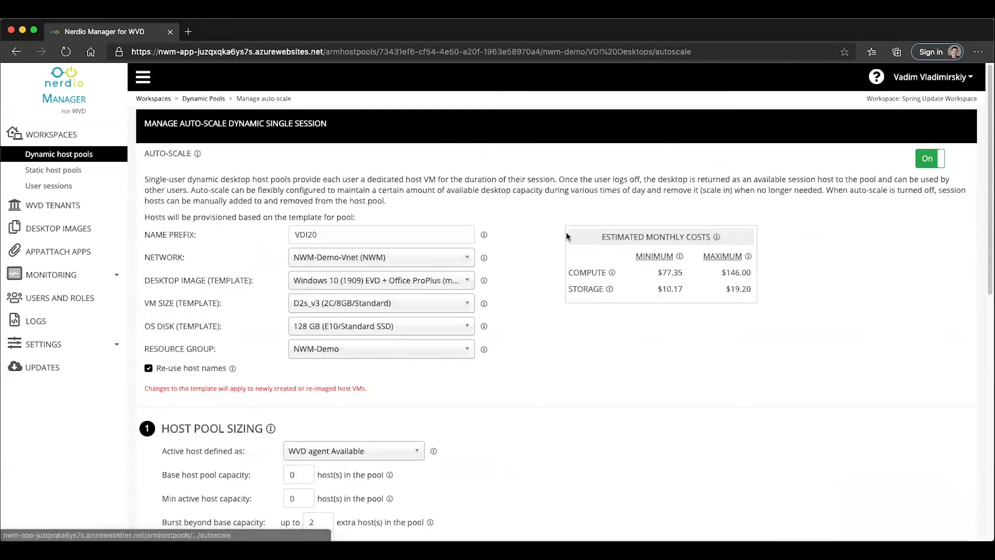
pyautogui.scroll(-1, 534, 240)
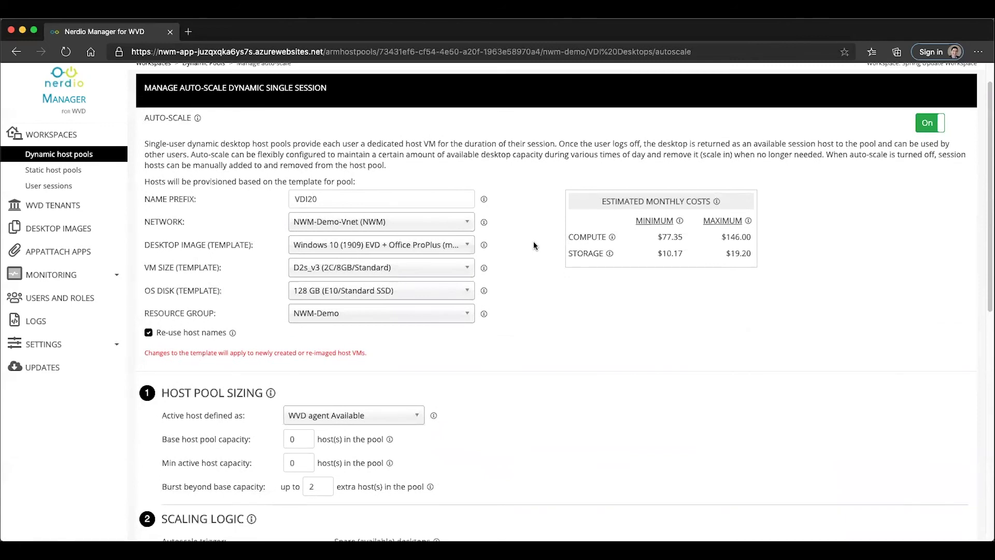
pyautogui.scroll(-3, 516, 280)
pyautogui.scroll(-1, 516, 293)
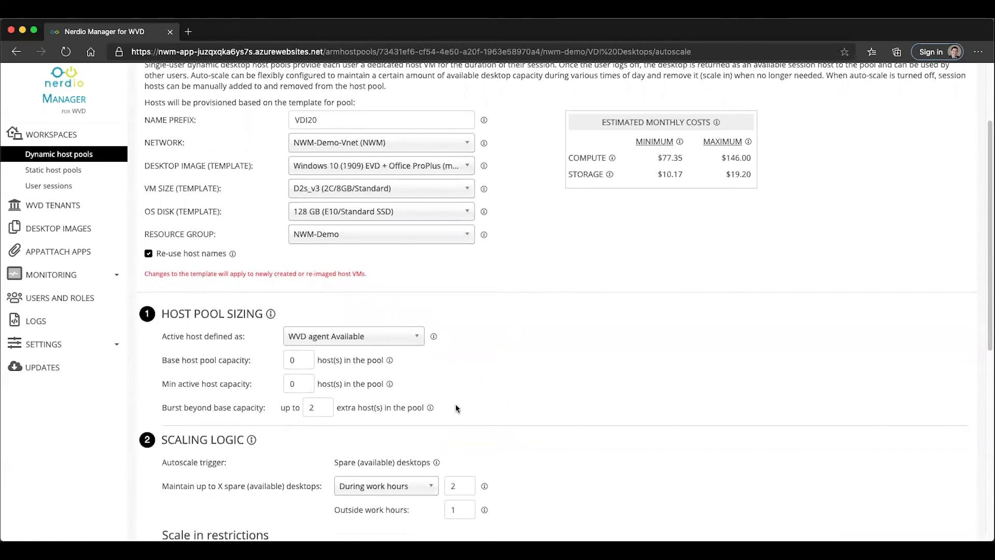
pyautogui.click(393, 489)
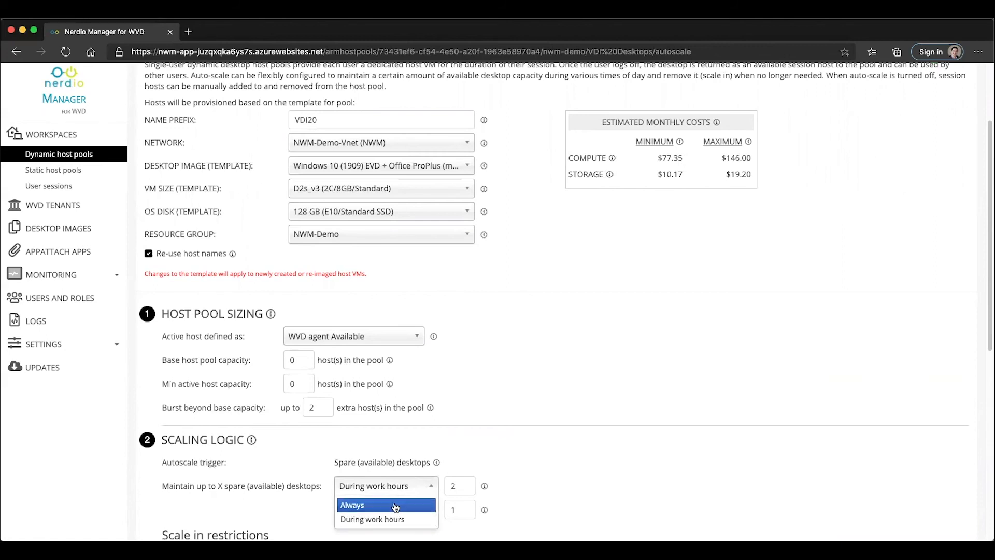
pyautogui.click(395, 507)
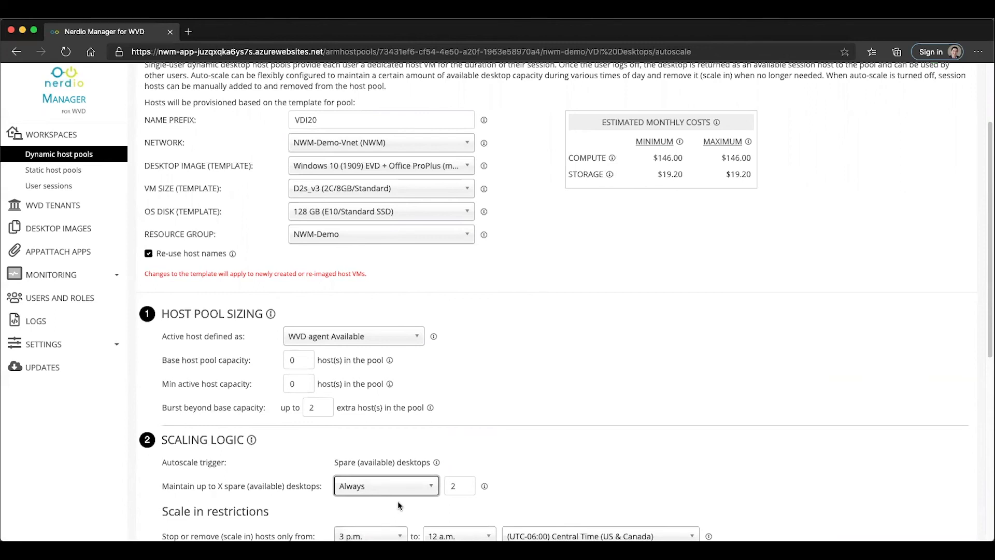
pyautogui.doubleClick(459, 486)
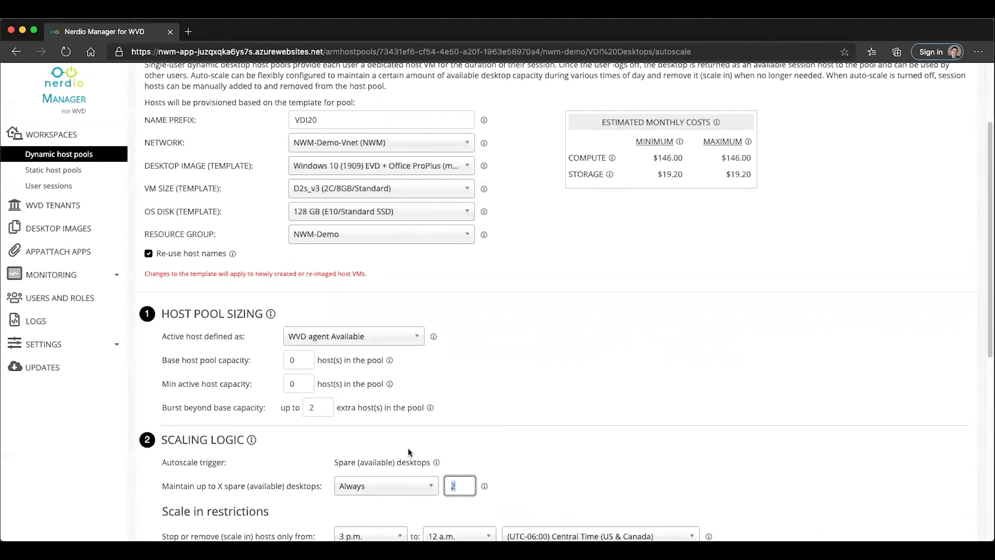
pyautogui.click(414, 488)
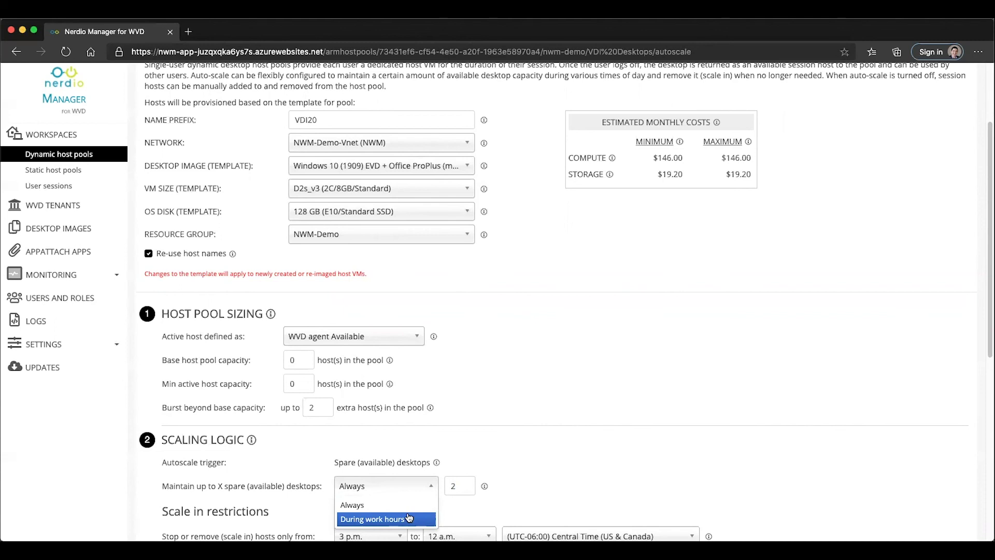
# - Choose During work hours, burst capacity 100, 10 work-hours spares and 3 after-hours spares
pyautogui.click(408, 518)
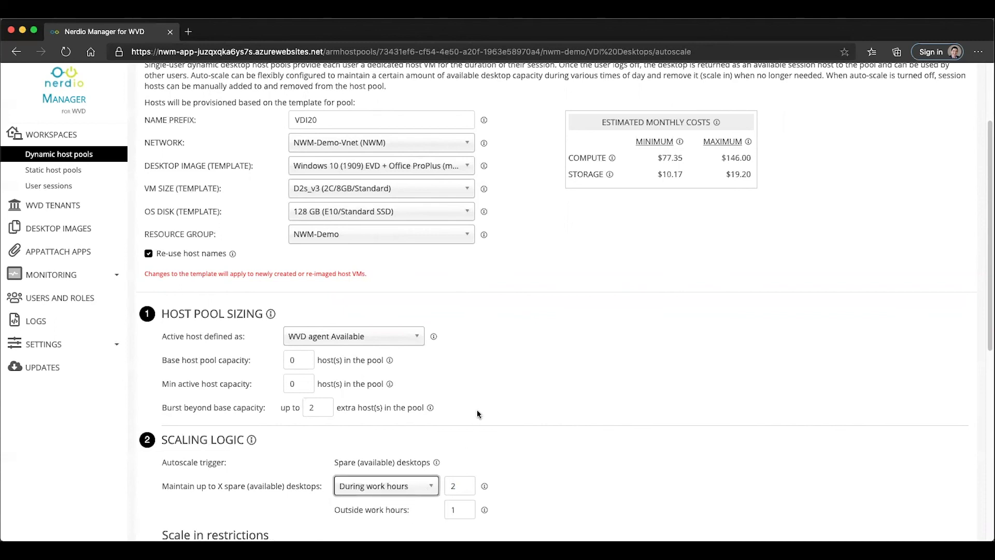
pyautogui.doubleClick(317, 407)
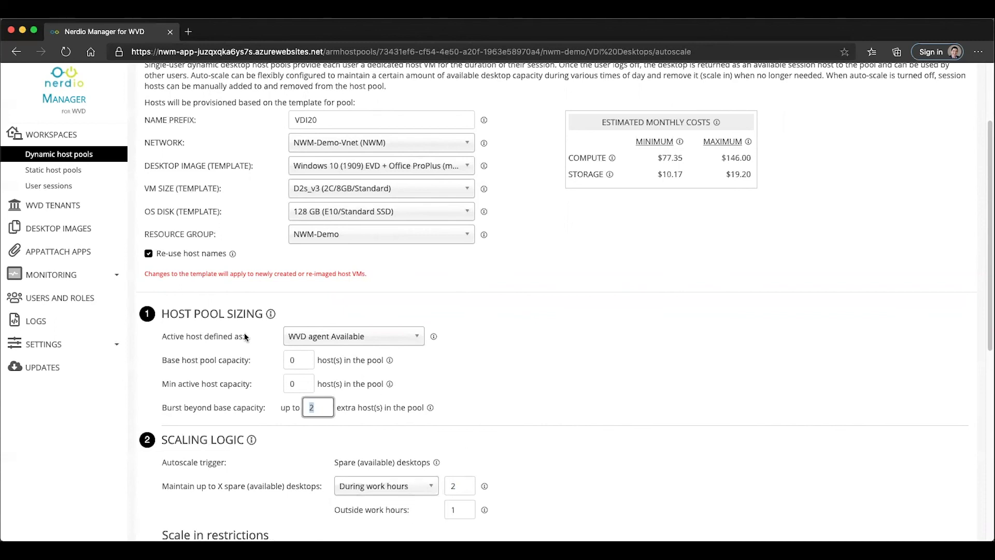
pyautogui.write('100')
pyautogui.doubleClick(454, 485)
pyautogui.write('10')
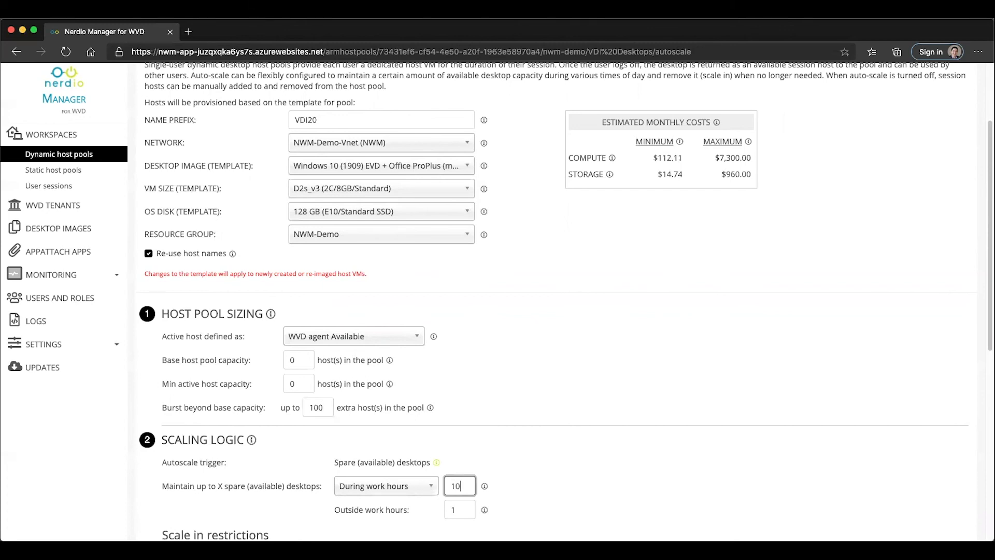
pyautogui.doubleClick(461, 511)
pyautogui.write('3')
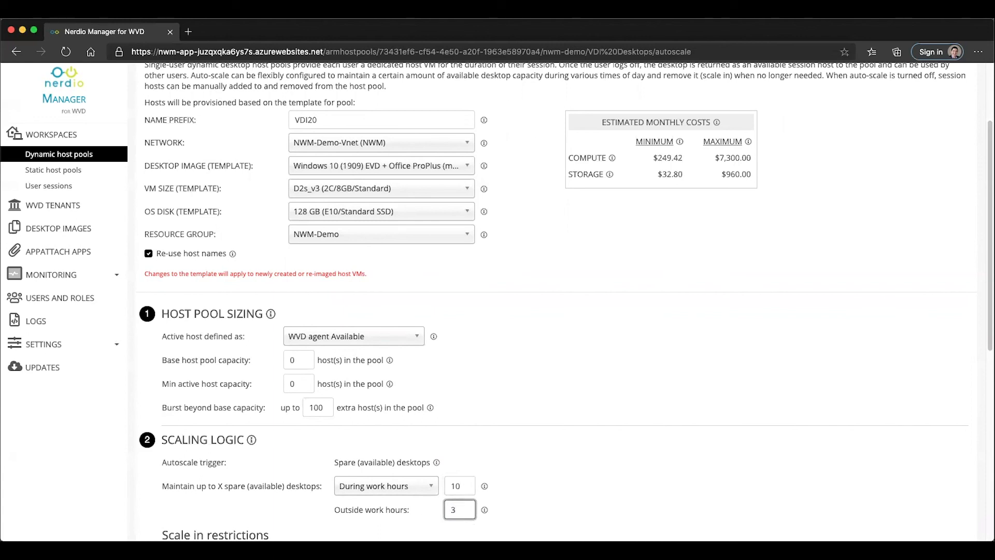